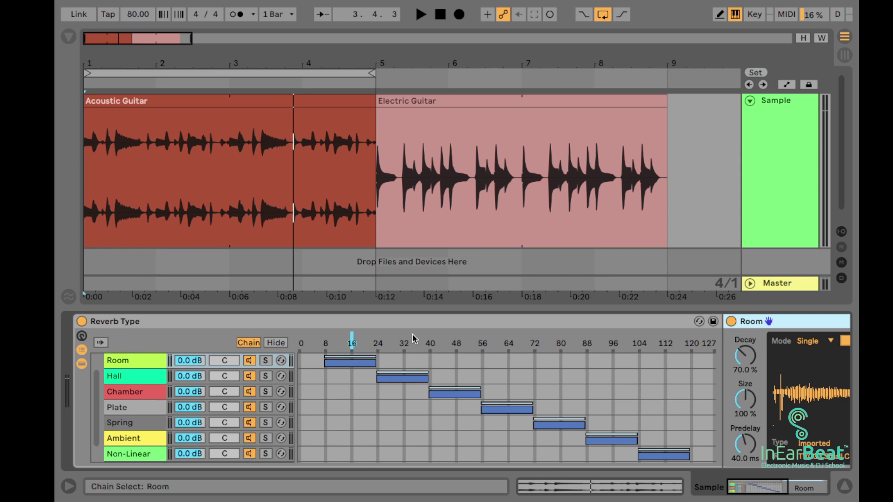
# Select the Reverb Type rack, move its chain selector to about 4, before the Room zone, and play the acoustic guitar dry
pyautogui.click(409, 324)
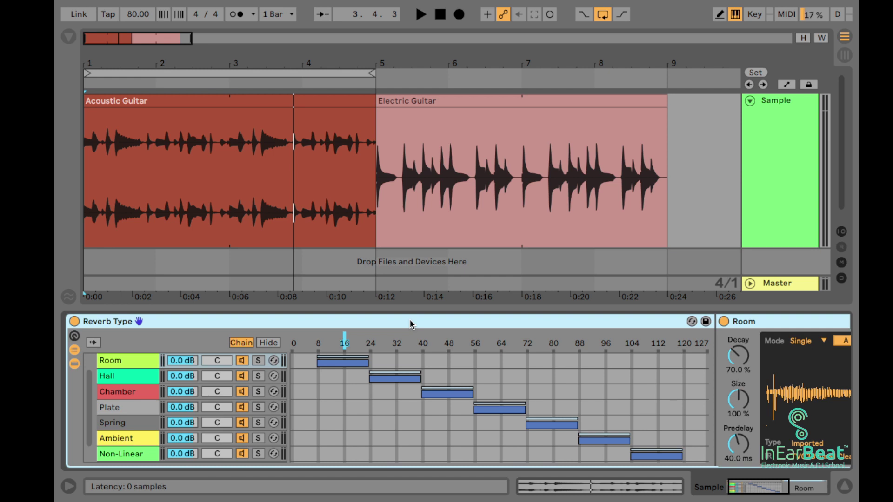
pyautogui.moveTo(345, 339); pyautogui.dragTo(302, 339)
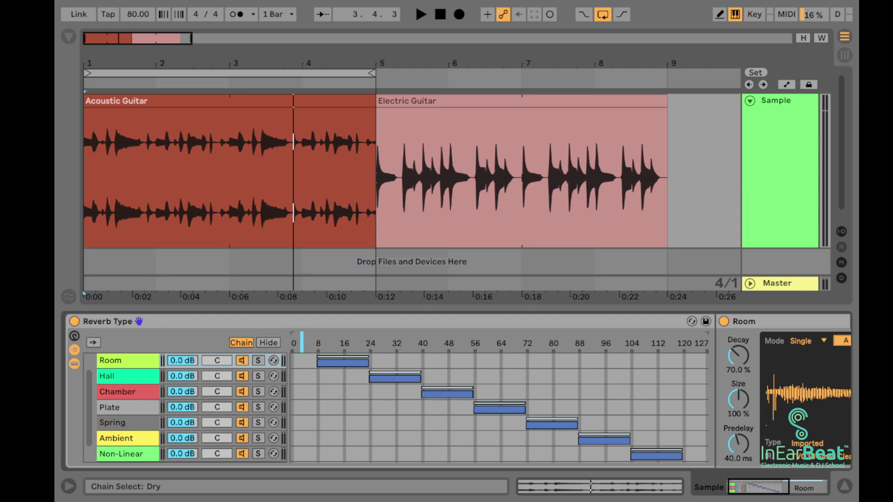
pyautogui.moveTo(302, 344); pyautogui.dragTo(342, 344)
pyautogui.moveTo(342, 350); pyautogui.dragTo(305, 350)
pyautogui.press('space')
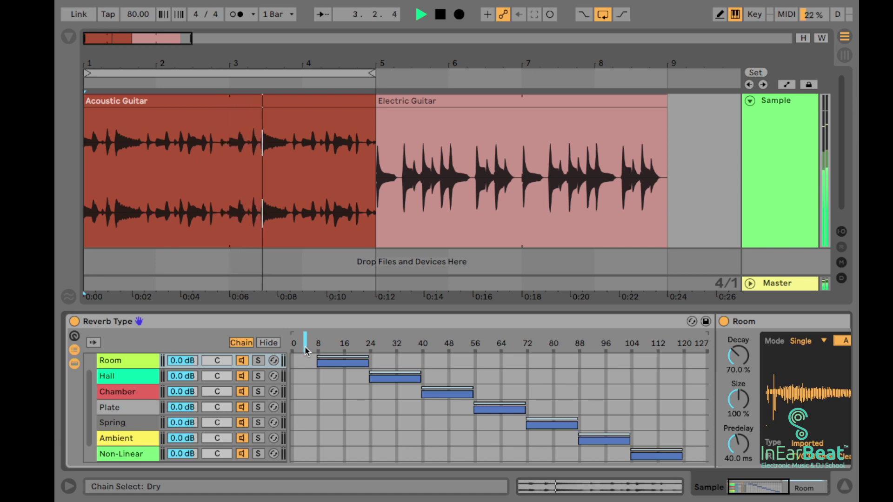
pyautogui.press('space')
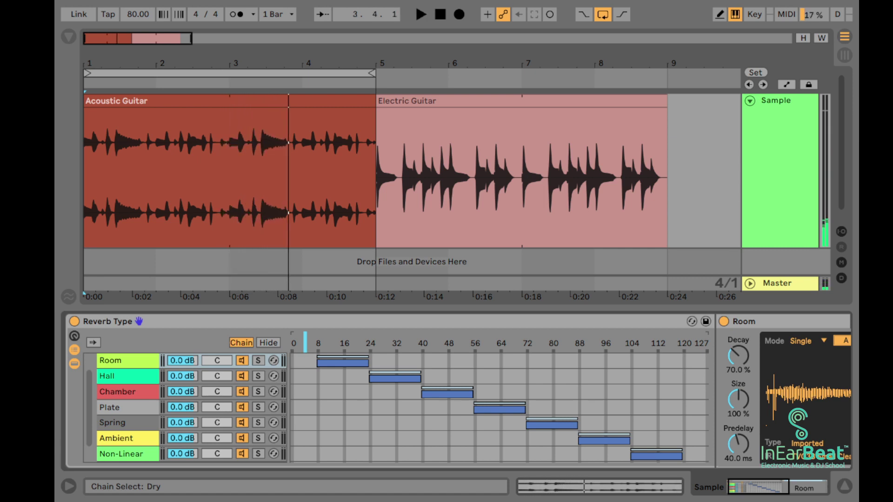
# Move the chain selector to about 18, inside the Room zone, and audition the acoustic guitar with room reverb
pyautogui.moveTo(305, 346); pyautogui.dragTo(351, 347)
pyautogui.press('space')
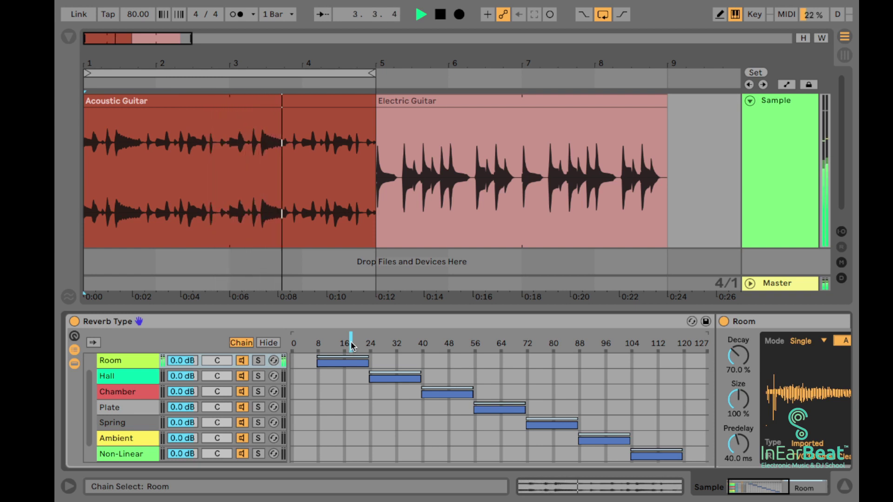
pyautogui.press('space')
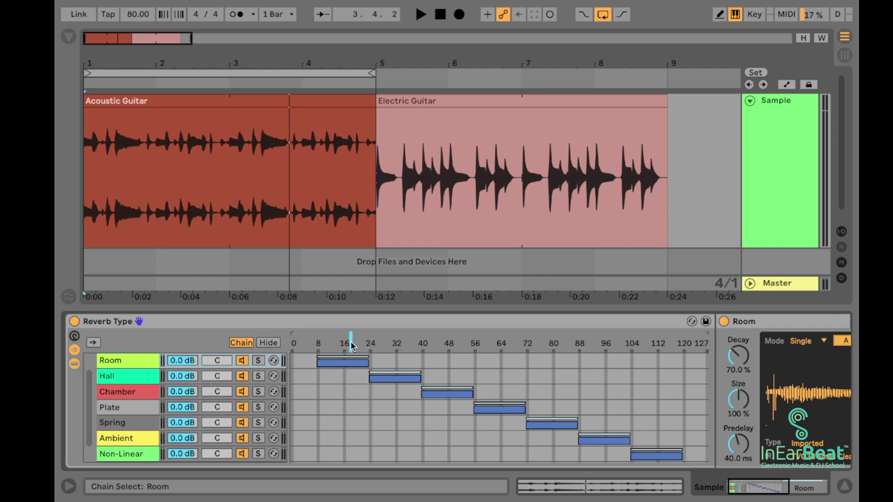
# Bring the chain selector down to 0 and play the acoustic guitar without reverb
pyautogui.moveTo(351, 341); pyautogui.dragTo(309, 342)
pyautogui.moveTo(308, 341); pyautogui.dragTo(397, 346)
pyautogui.moveTo(397, 347); pyautogui.dragTo(293, 347)
pyautogui.press('space')
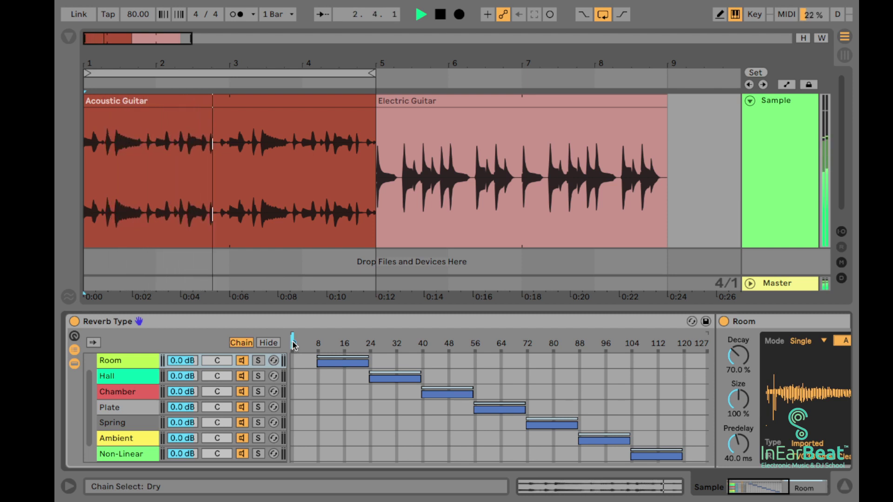
pyautogui.press('space')
# Move the chain selector to about 33, inside the Hall zone, and audition the acoustic guitar with hall reverb
pyautogui.moveTo(393, 337); pyautogui.dragTo(401, 346)
pyautogui.press('space')
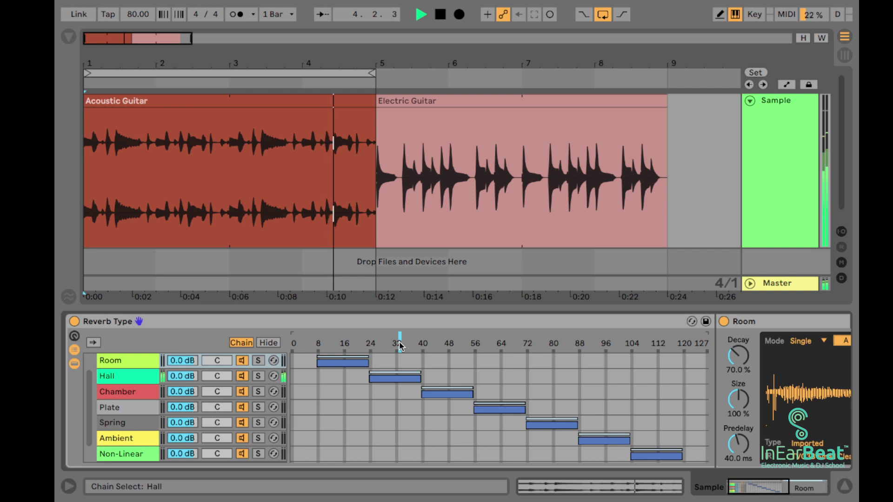
pyautogui.press('space')
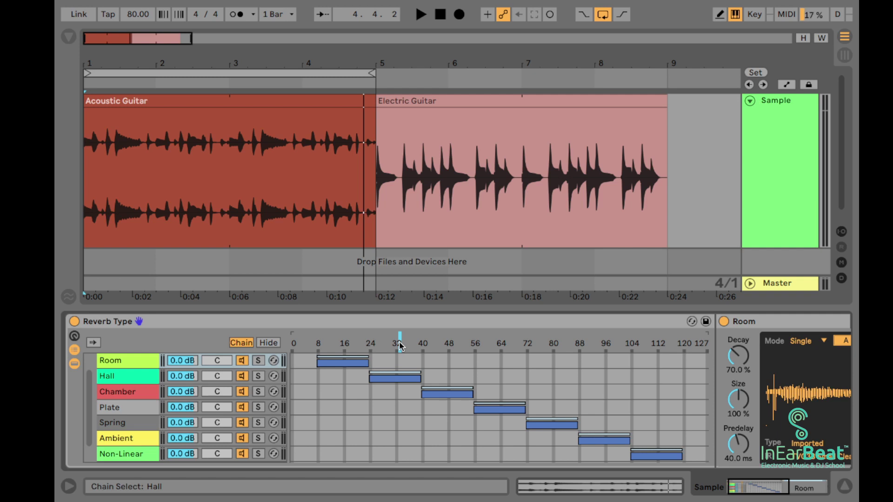
# Compare the acoustic guitar dry, with the chain selector at about 3, against the Chamber reverb at about 48
pyautogui.moveTo(400, 346); pyautogui.dragTo(303, 347)
pyautogui.press('space')
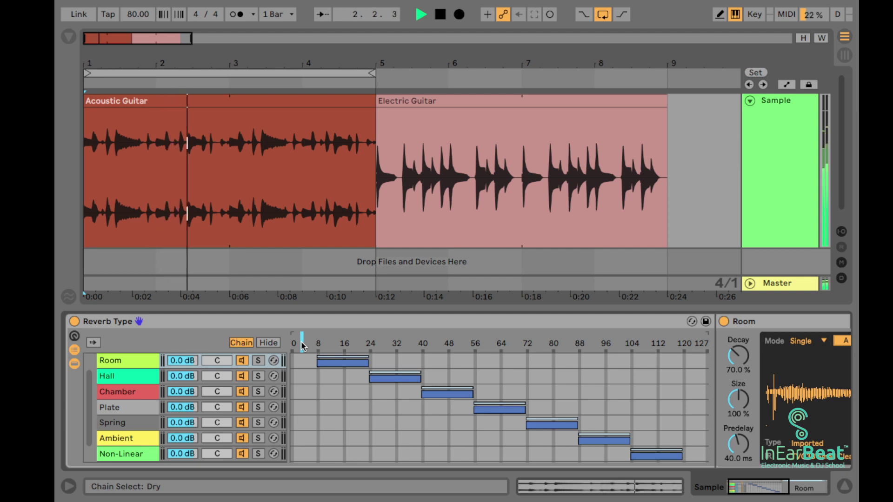
pyautogui.click(450, 345)
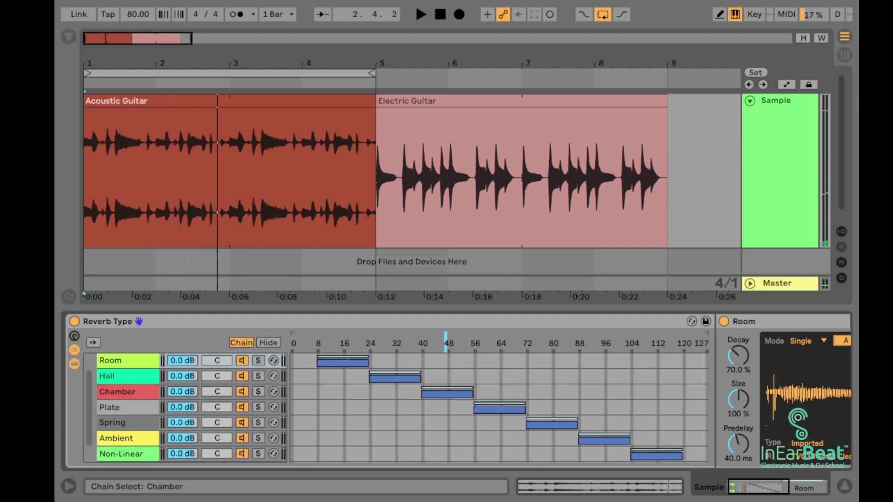
pyautogui.press('space')
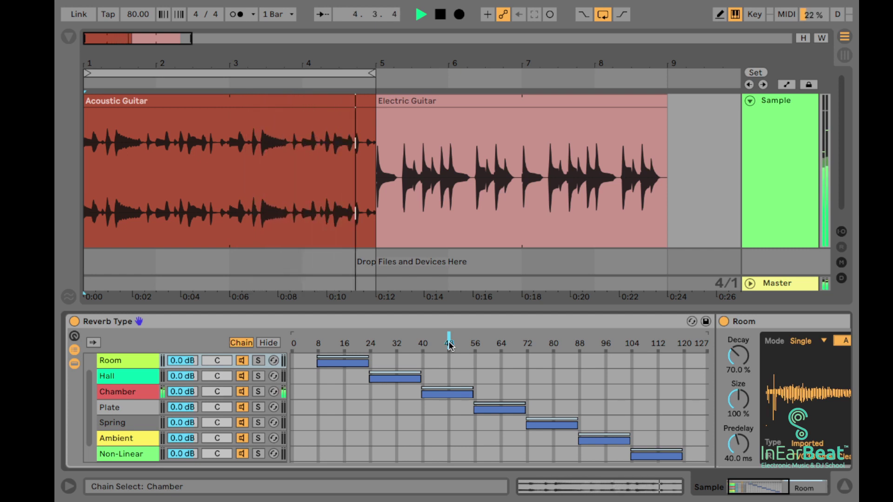
pyautogui.press('space')
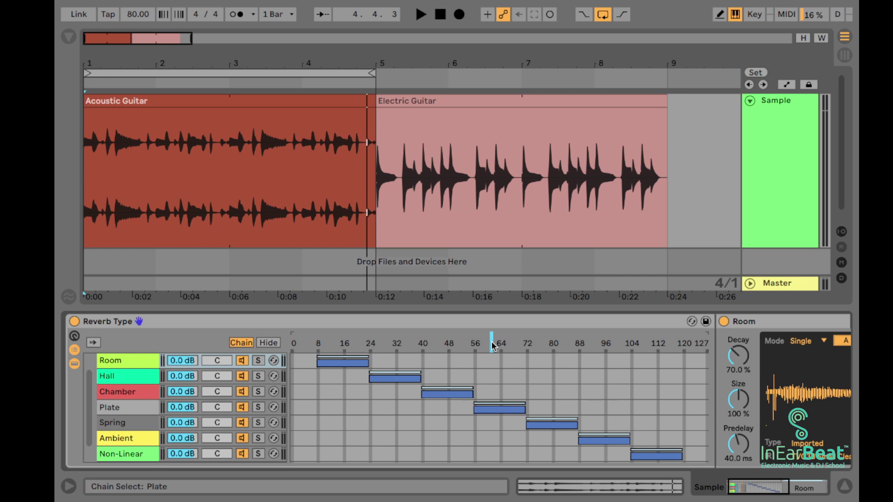
# Loop the Electric Guitar clip across bars 5 to 9 and play it dry with the chain selector at about 5
pyautogui.moveTo(492, 341); pyautogui.dragTo(308, 342)
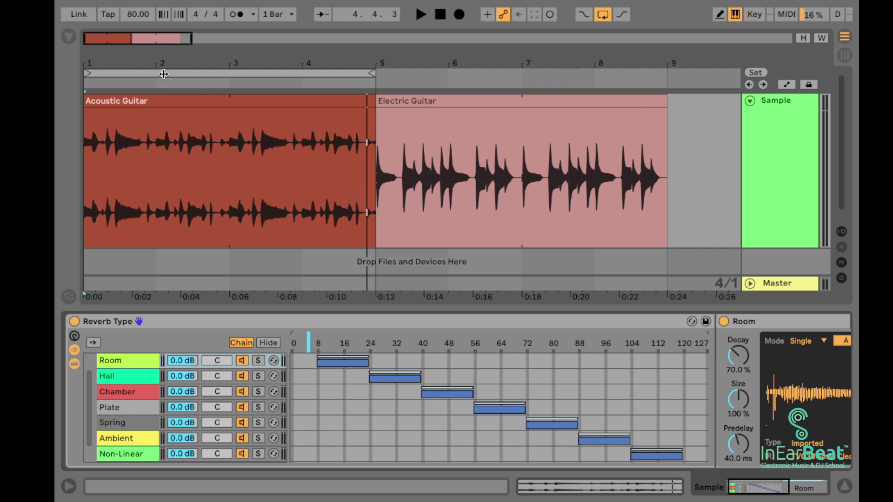
pyautogui.moveTo(314, 61); pyautogui.dragTo(545, 62)
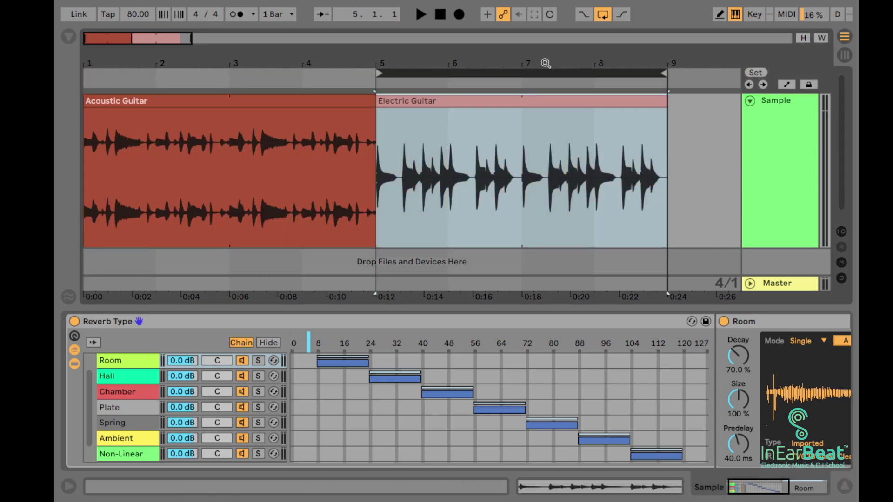
pyautogui.press('space')
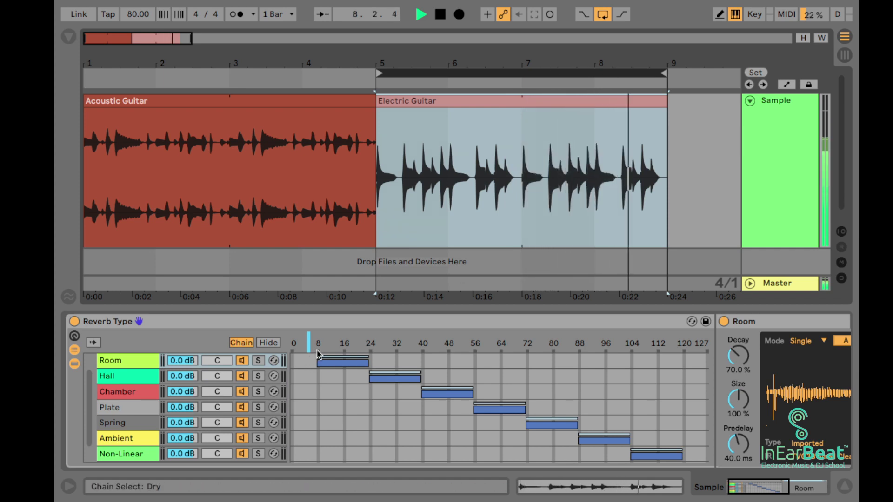
# Move the chain selector to about 63, inside the Plate zone, and audition the electric guitar with plate reverb
pyautogui.moveTo(310, 340); pyautogui.dragTo(498, 340)
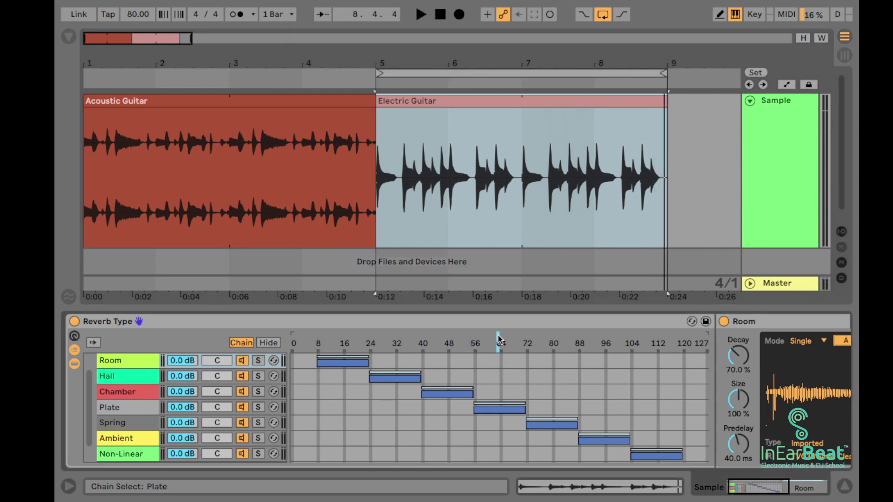
pyautogui.press('space')
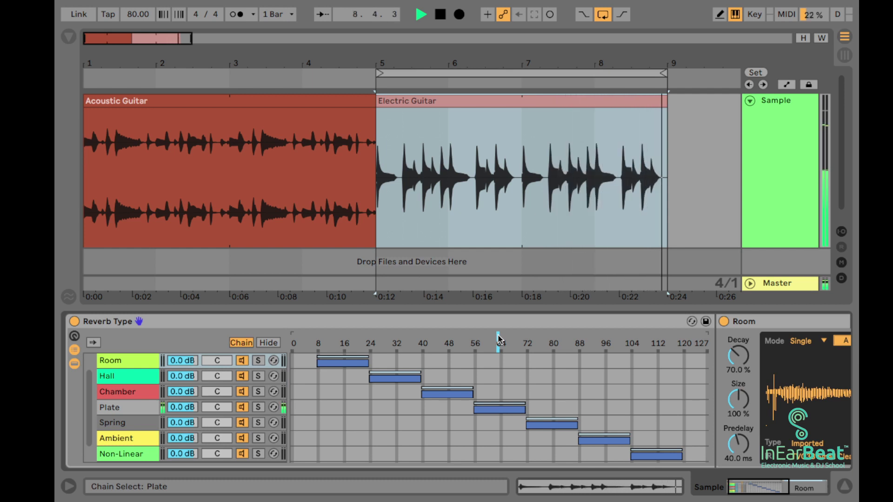
pyautogui.press('space')
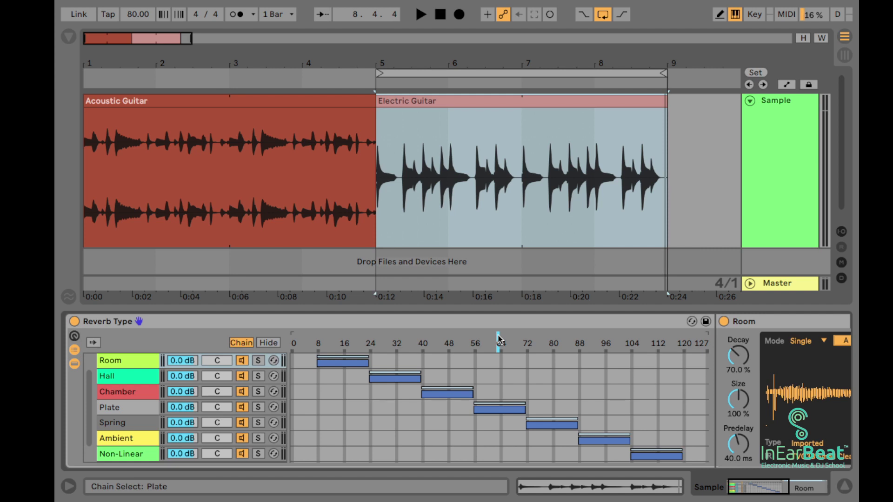
# Return the chain selector to about 3, in the dry range, and play the electric guitar without reverb
pyautogui.moveTo(498, 336); pyautogui.dragTo(550, 335)
pyautogui.moveTo(549, 335); pyautogui.dragTo(301, 334)
pyautogui.press('space')
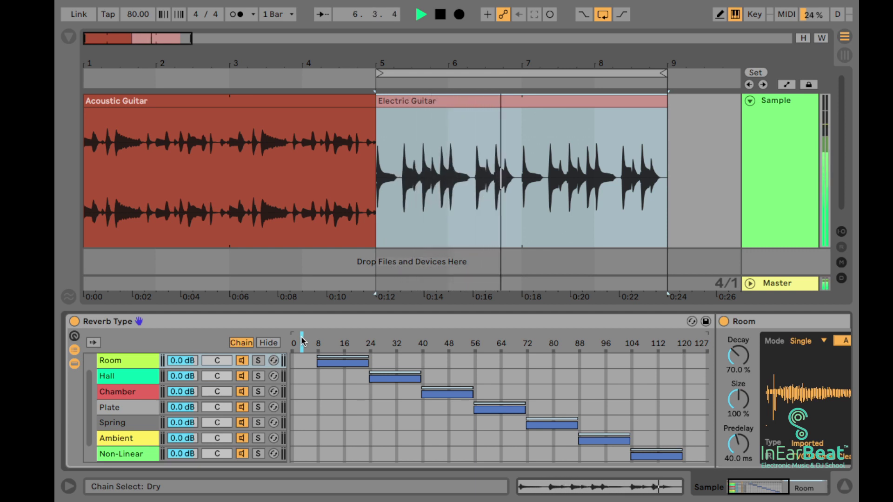
pyautogui.press('space')
# Audition the electric guitar with spring reverb, with the chain selector at about 82, and select the Spring chain
pyautogui.moveTo(303, 343); pyautogui.dragTo(560, 343)
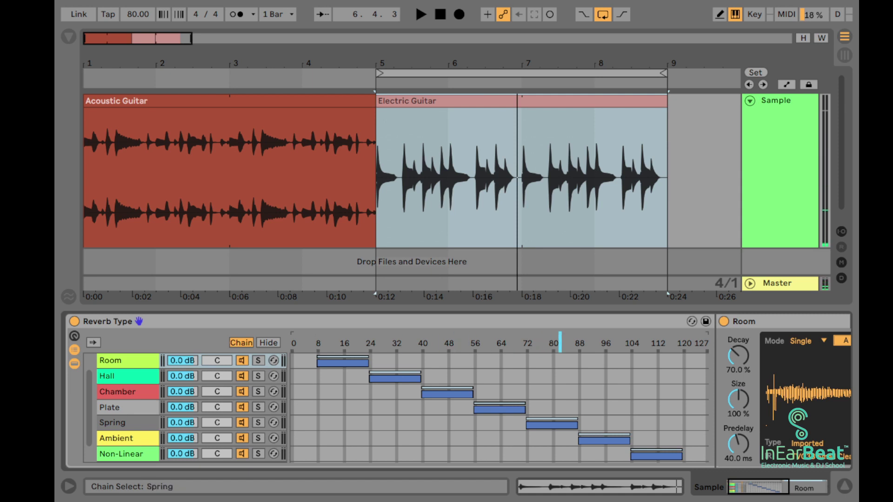
pyautogui.press('space')
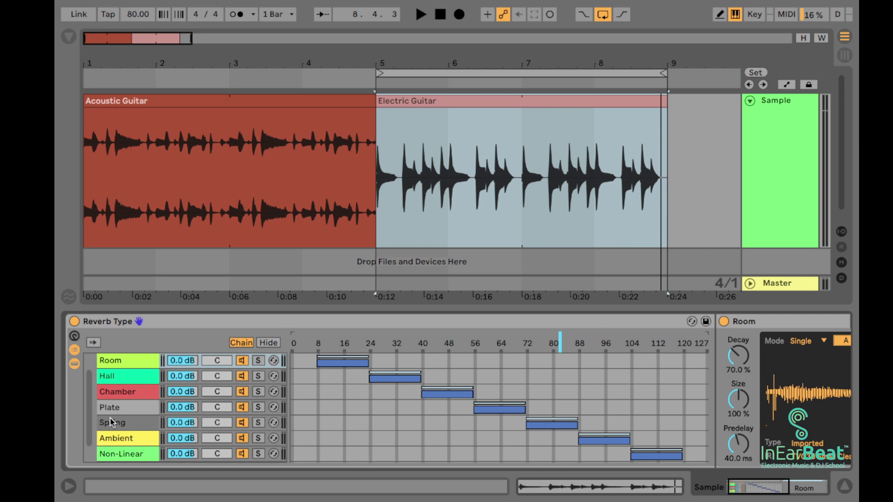
pyautogui.click(117, 424)
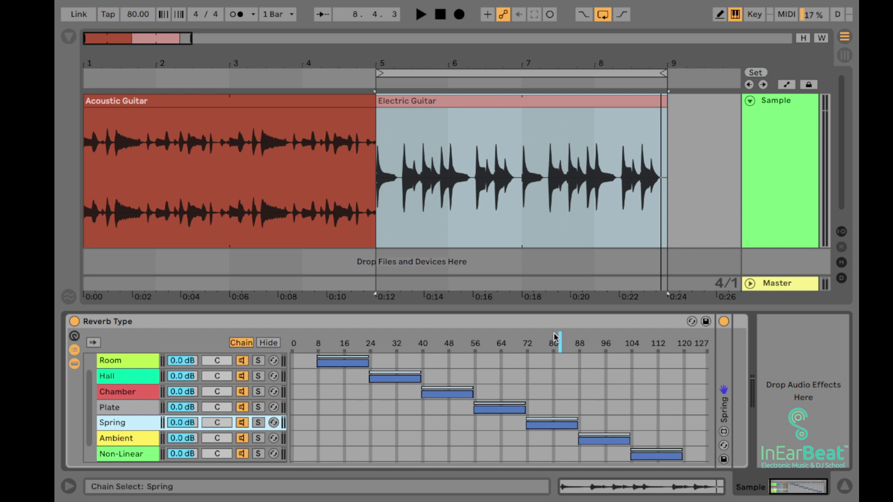
# Pass the chain selector through the Ambient zone, return it to about 5, and play the electric guitar dry
pyautogui.moveTo(561, 346); pyautogui.dragTo(608, 347)
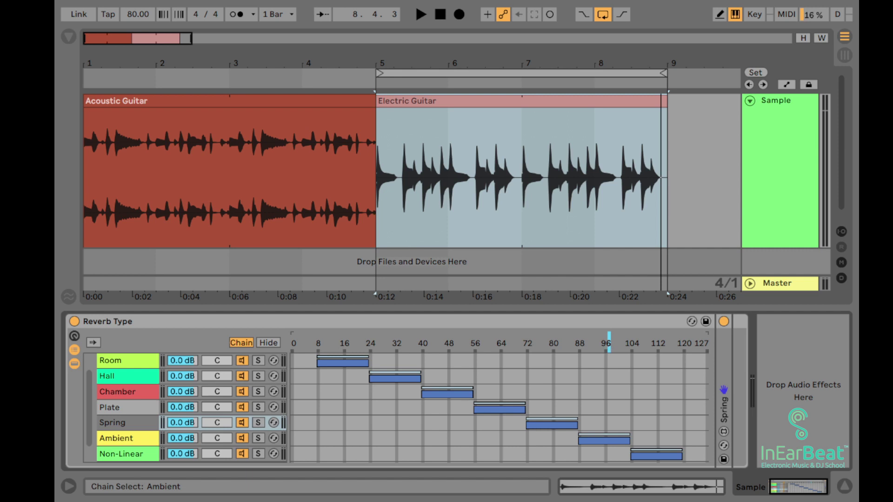
pyautogui.moveTo(609, 336); pyautogui.dragTo(308, 346)
pyautogui.press('space')
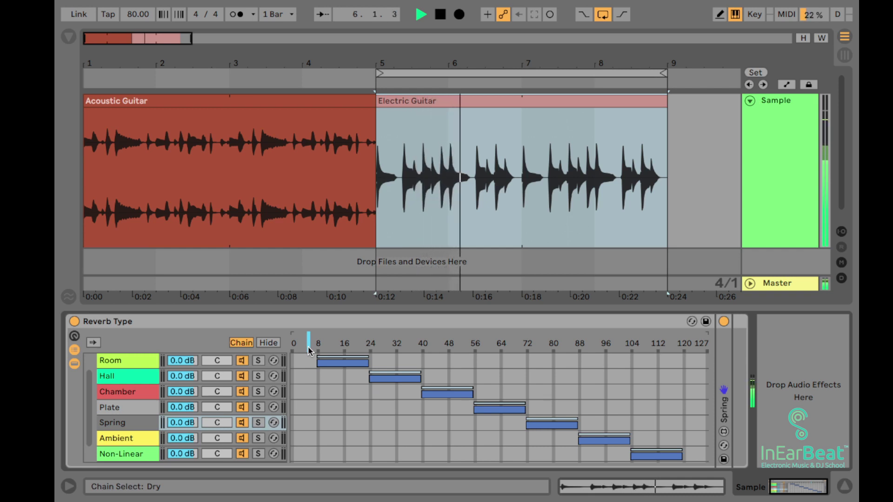
pyautogui.press('space')
# Move the chain selector to about 97, inside the Ambient zone, and audition the electric guitar with ambient reverb
pyautogui.moveTo(308, 346); pyautogui.dragTo(608, 346)
pyautogui.press('space')
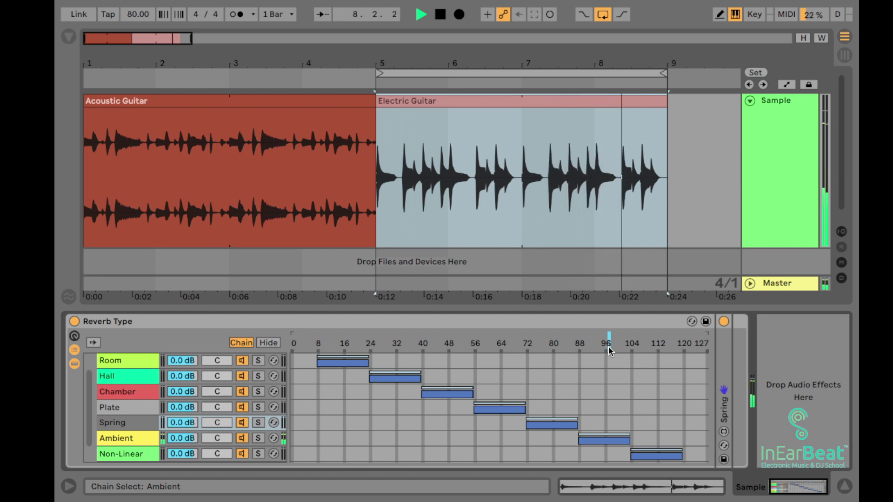
pyautogui.press('space')
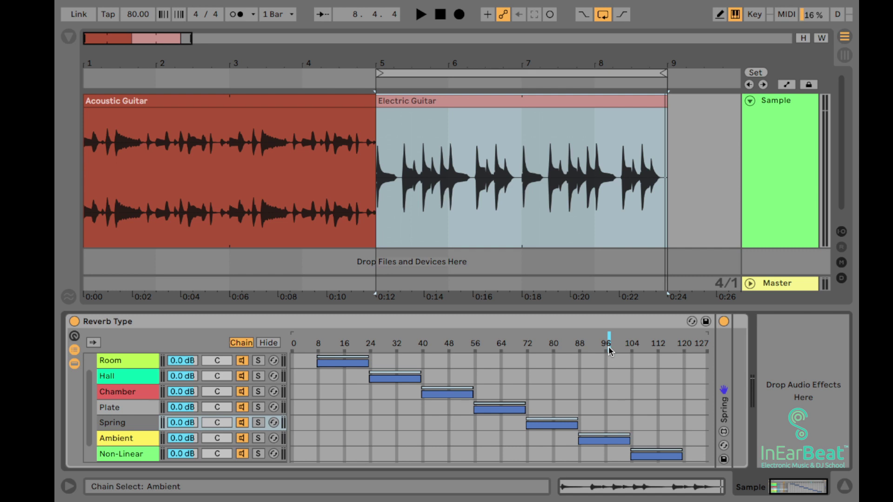
# Compare the electric guitar through the Plate reverb, chain selector at about 65, and the Hall reverb at about 33
pyautogui.moveTo(608, 347); pyautogui.dragTo(504, 347)
pyautogui.press('space')
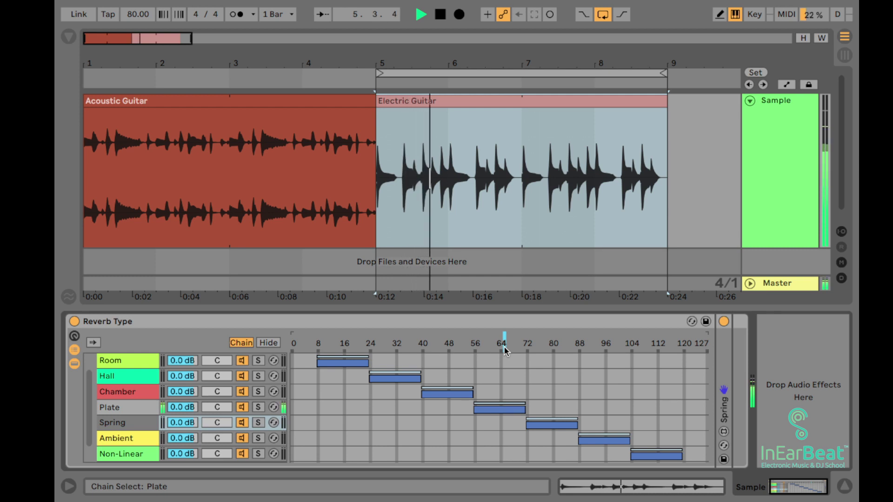
pyautogui.press('space')
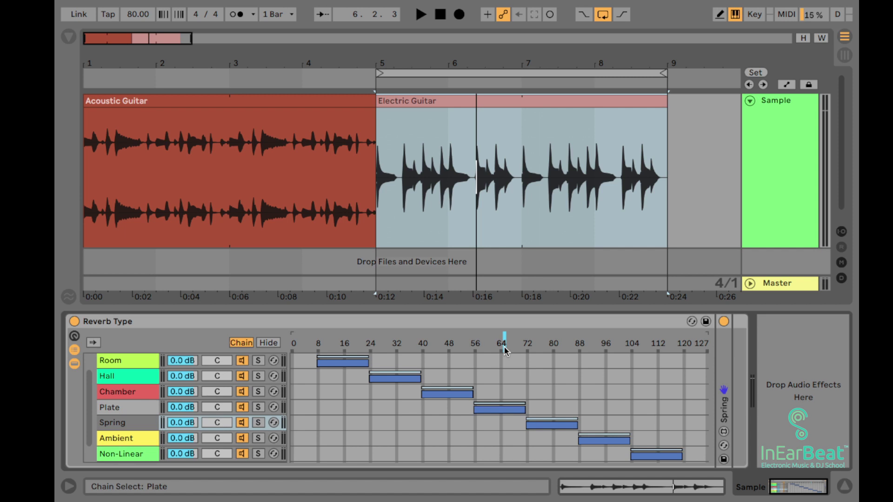
pyautogui.moveTo(504, 346); pyautogui.dragTo(400, 346)
pyautogui.press('space')
pyautogui.press('space')
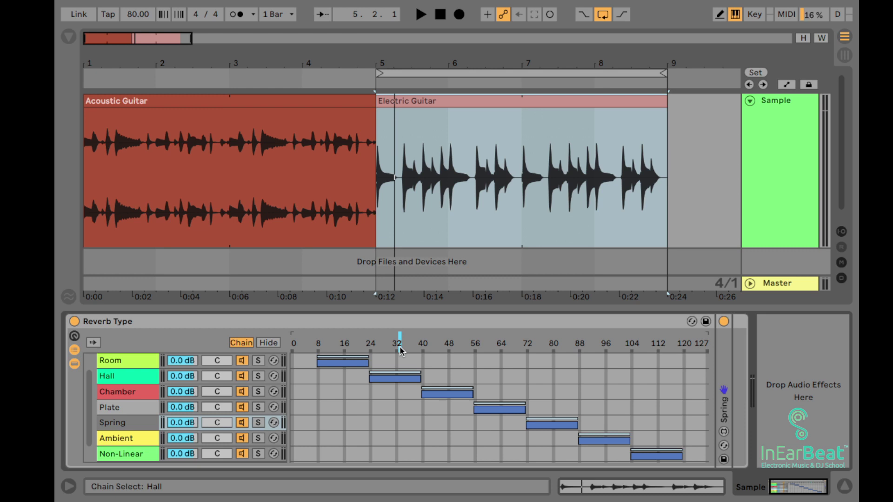
# Pass the chain selector through the Non-Linear zone, bring it back to about 5, and play the electric guitar dry
pyautogui.moveTo(400, 346); pyautogui.dragTo(658, 346)
pyautogui.moveTo(658, 346); pyautogui.dragTo(308, 346)
pyautogui.press('space')
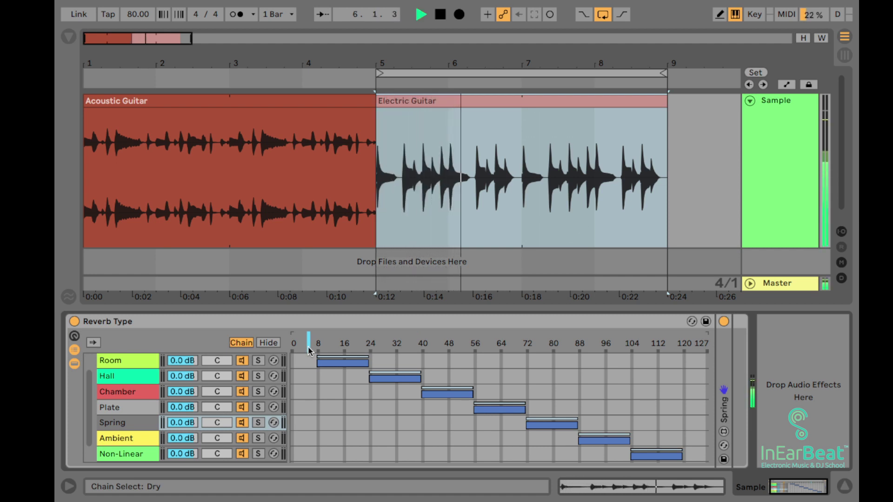
pyautogui.press('space')
# Audition the electric guitar with Non-Linear reverb, chain selector at about 113, and place the insert marker at bar 5
pyautogui.moveTo(308, 346); pyautogui.dragTo(662, 350)
pyautogui.press('space')
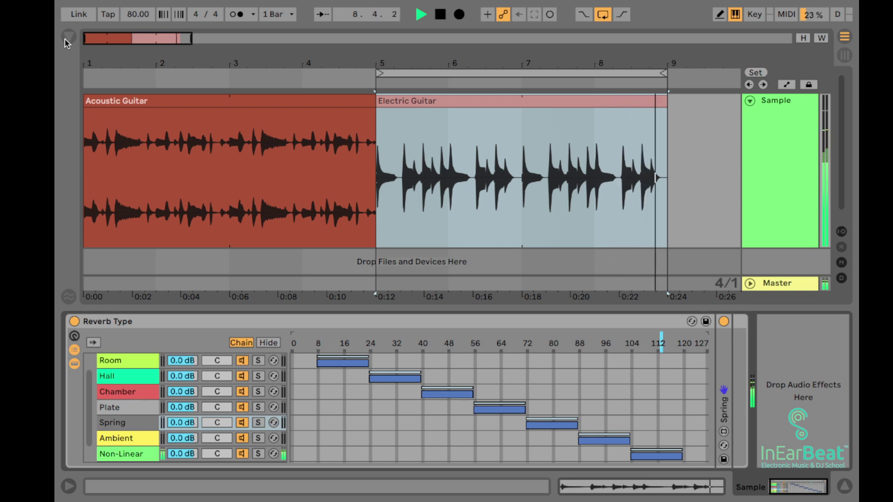
pyautogui.press('space')
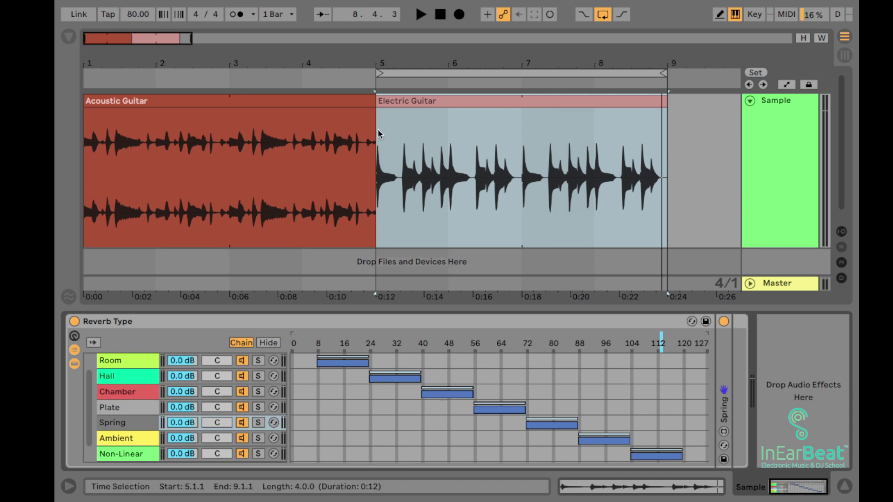
pyautogui.click(378, 145)
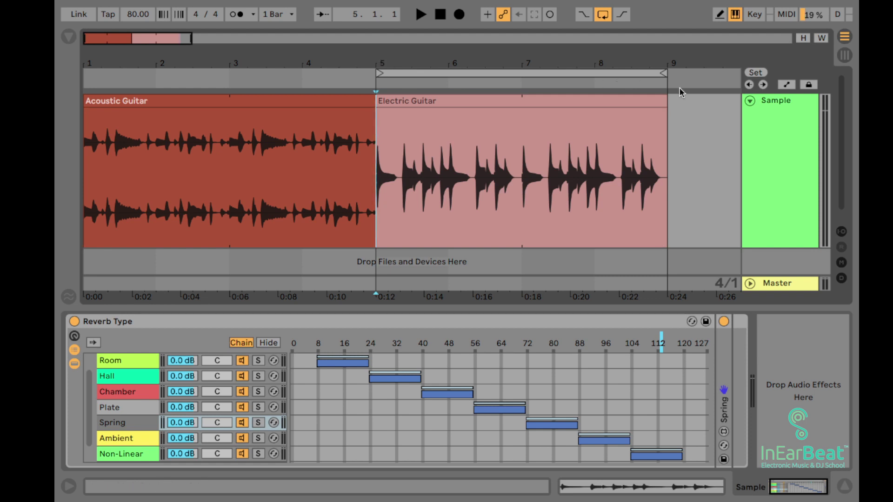